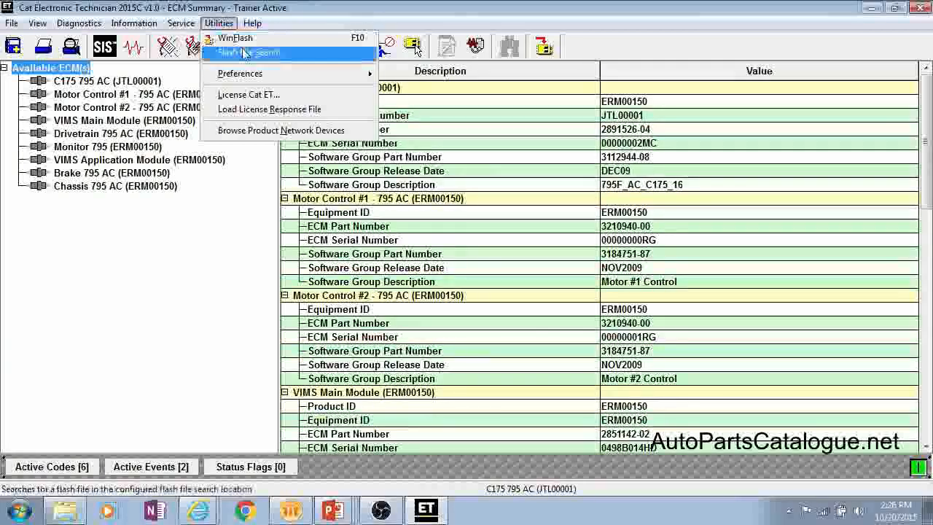
- Run a flash file search for part number 3112944 through SIS Web and close the website window
left_click(244, 54)
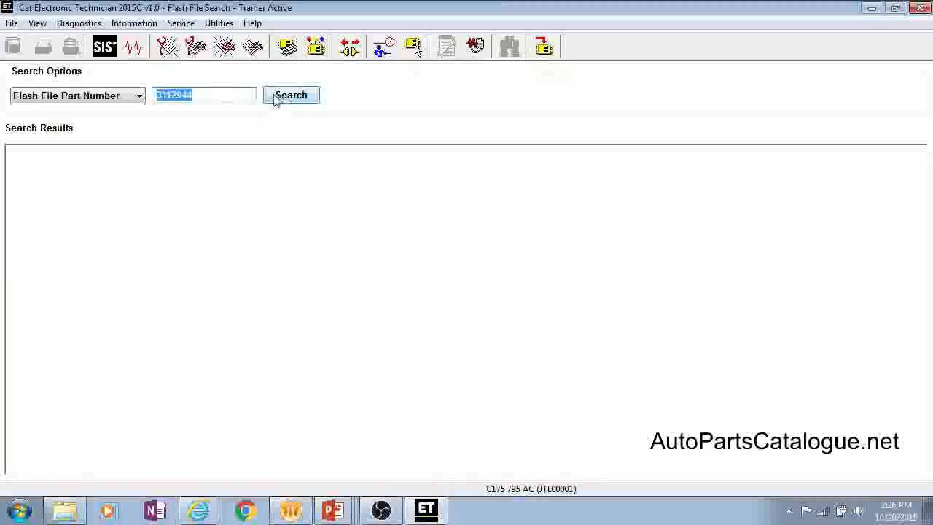
left_click(302, 97)
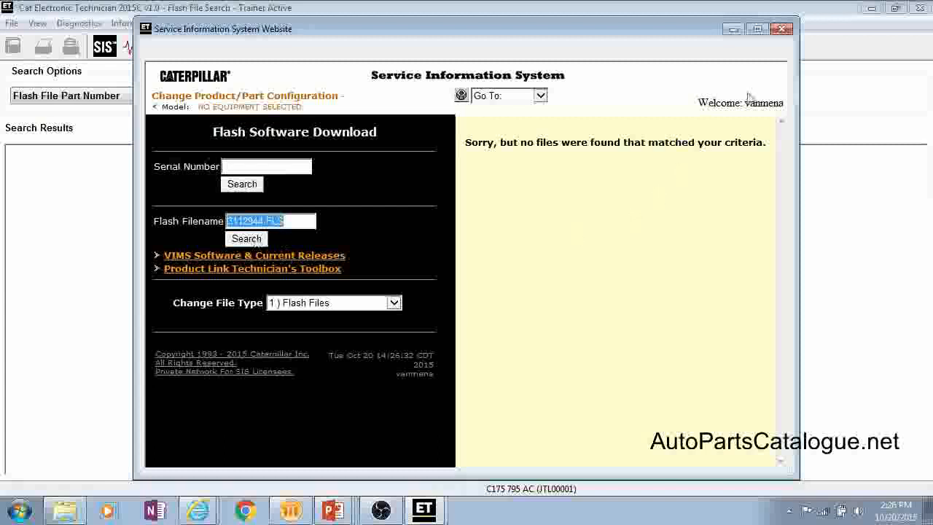
left_click(783, 30)
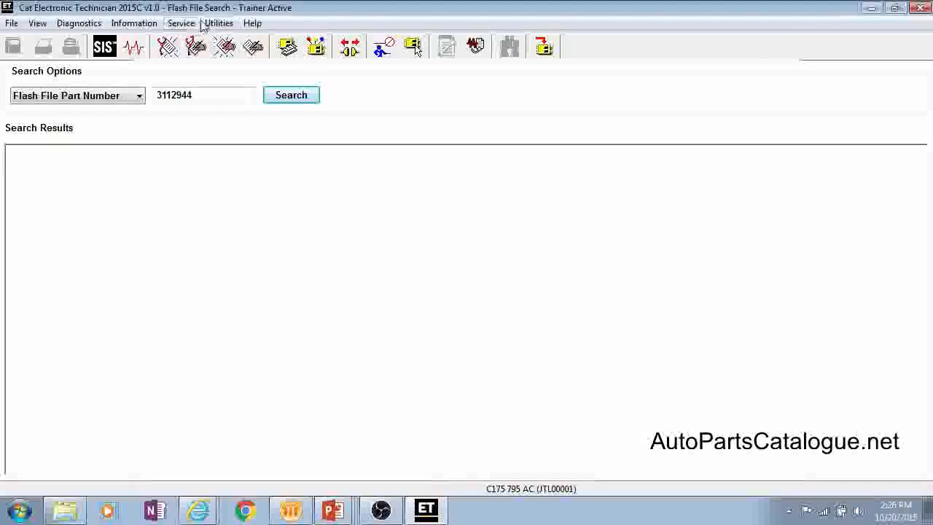
- Set the SIS data source to DVD in the preferences and apply the change
left_click(218, 23)
mouse_move(245, 73)
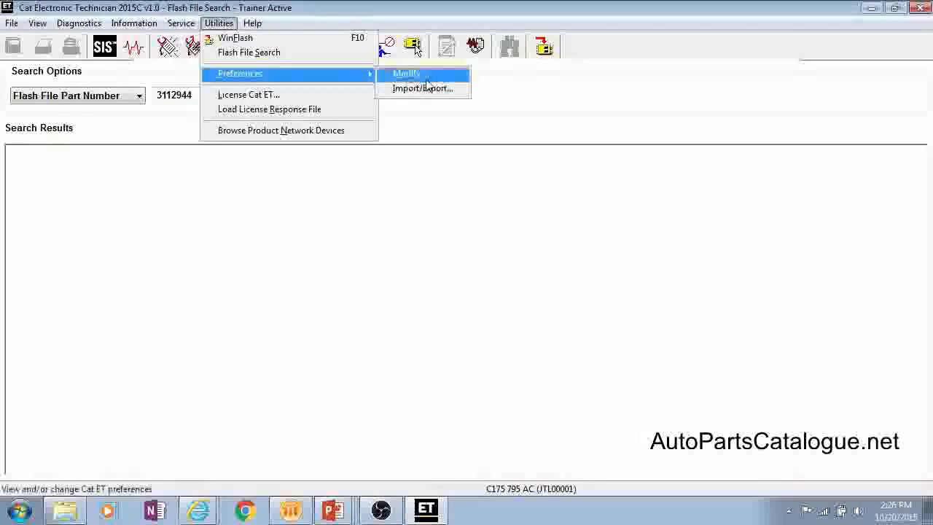
left_click(427, 77)
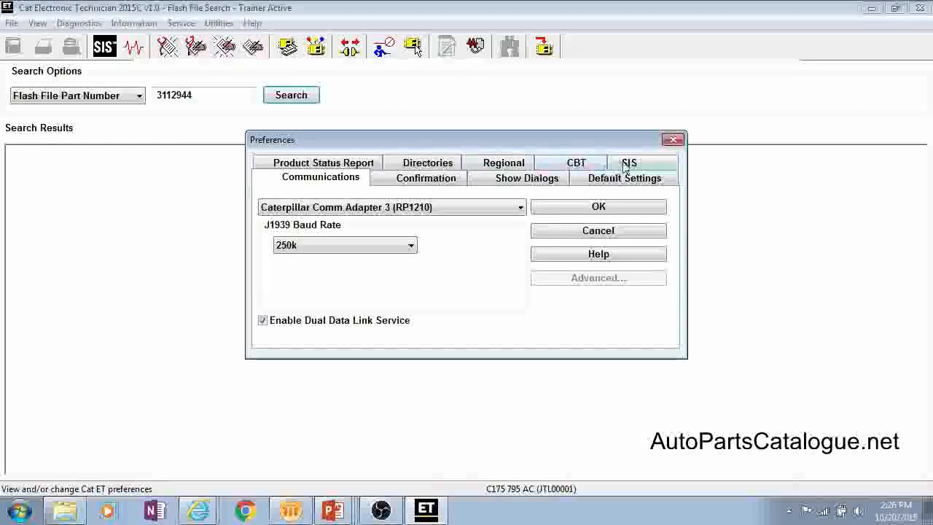
left_click(626, 161)
left_click(441, 222)
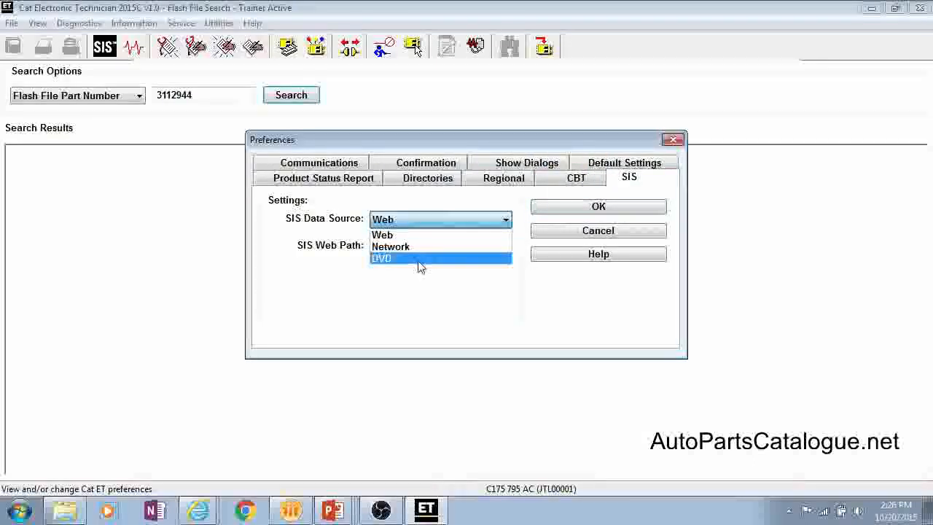
left_click(418, 260)
left_click(587, 207)
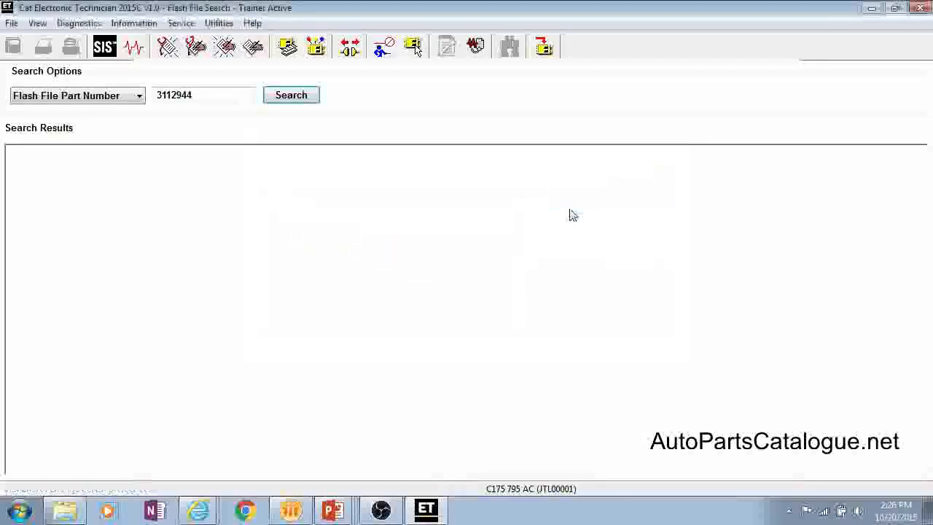
- Run the flash file search by engine/product serial number, and again by flash file part number 3112944
left_click(219, 22)
left_click(245, 52)
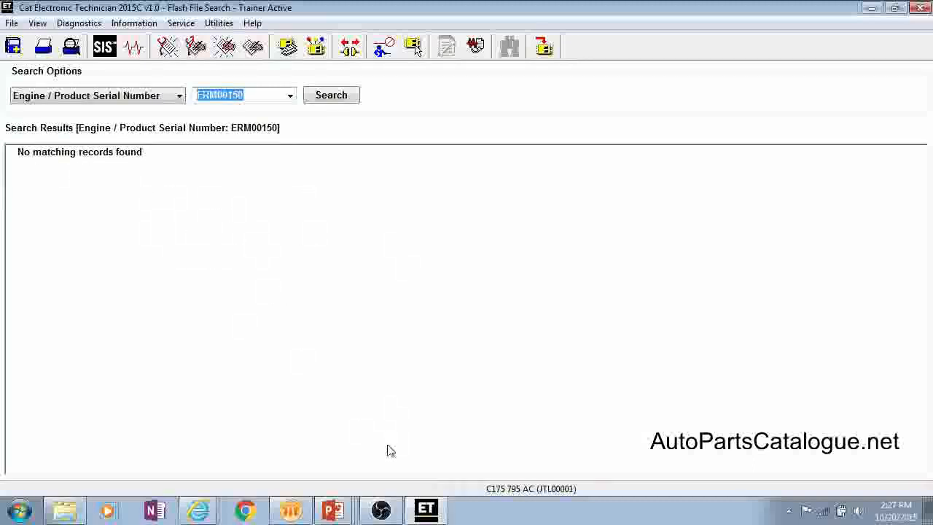
left_click(155, 104)
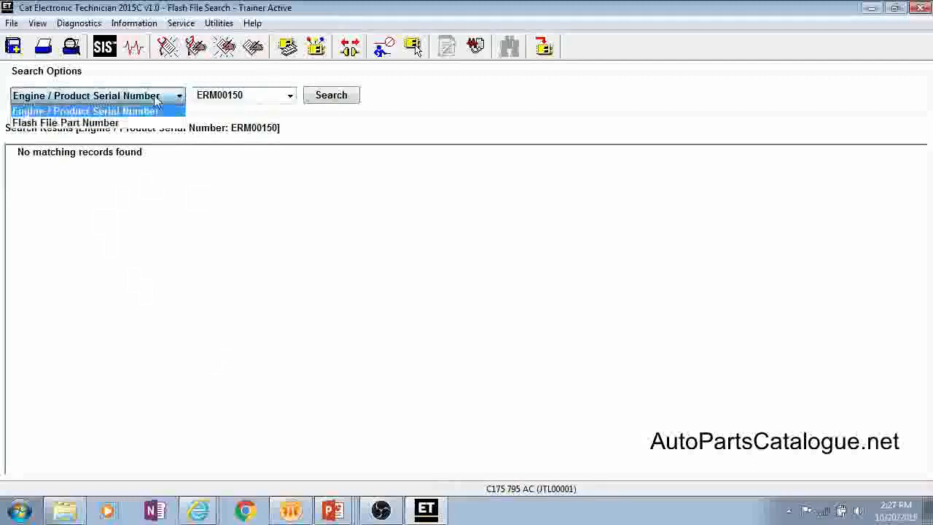
left_click(113, 124)
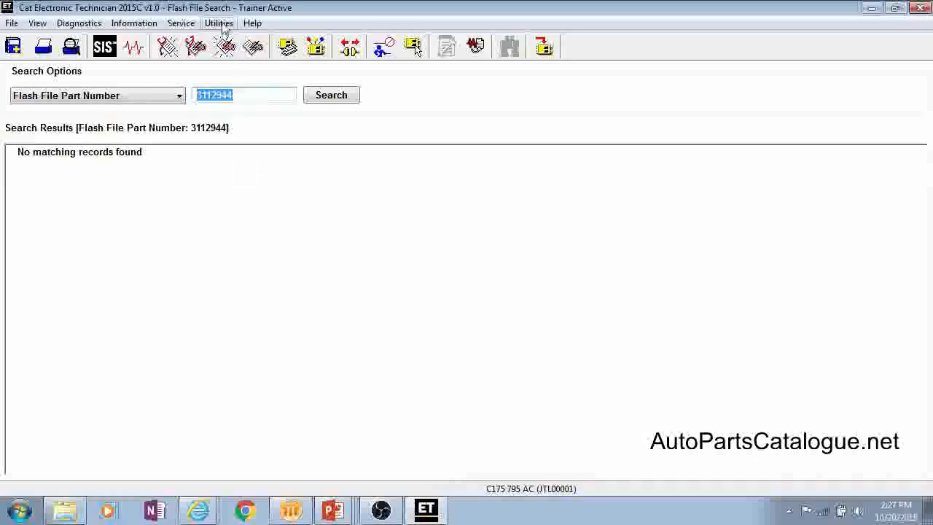
- Open the preferences and review the Communications, Confirmation and Show Dialogs settings
left_click(221, 24)
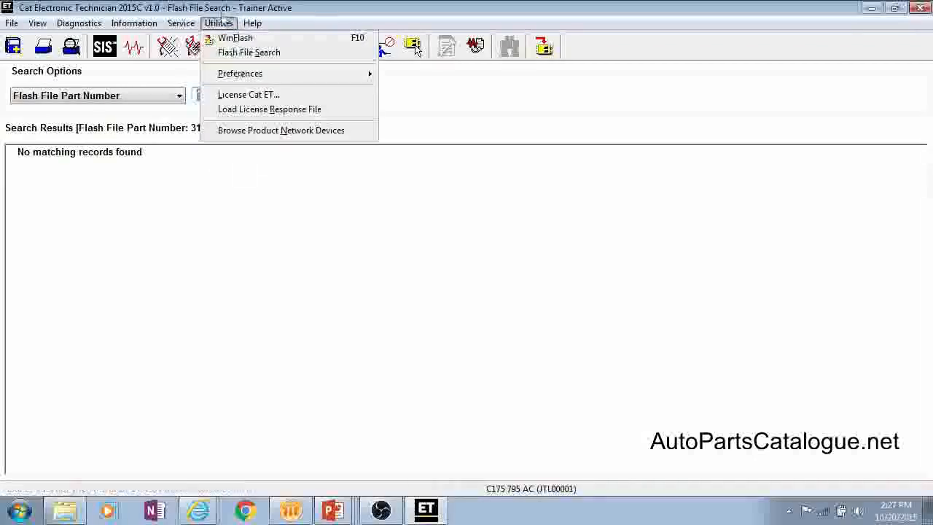
left_click(227, 27)
left_click(223, 24)
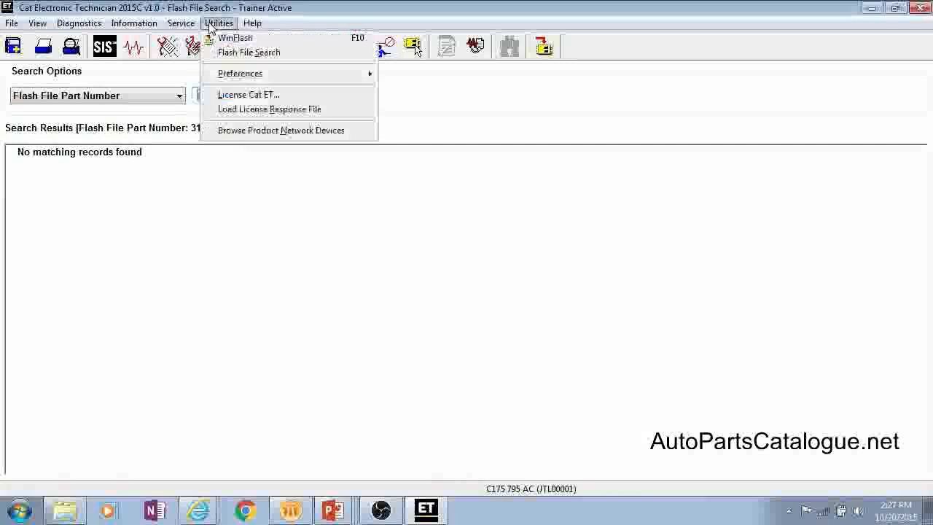
mouse_move(231, 76)
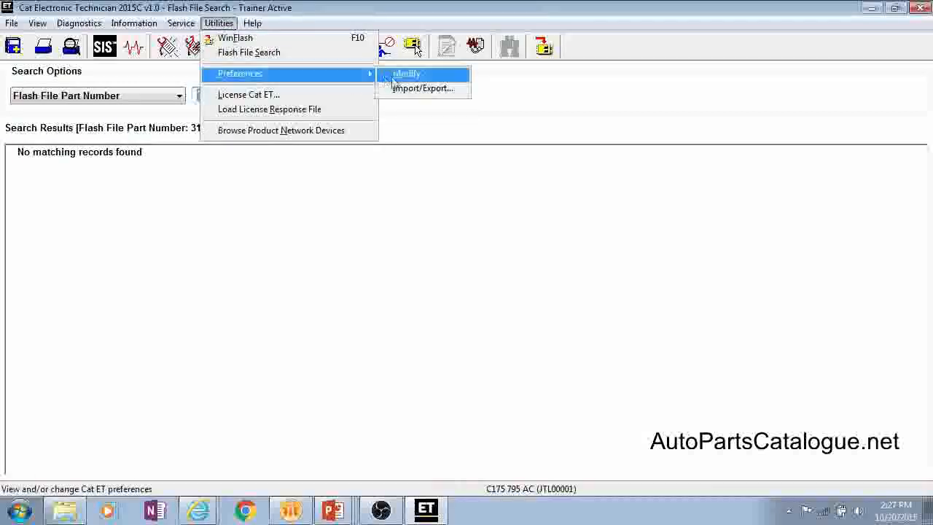
left_click(405, 75)
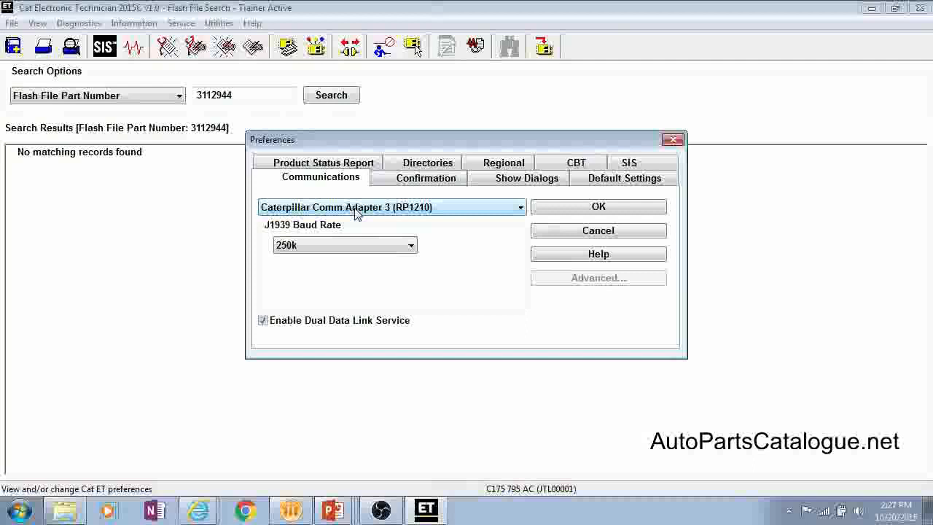
left_click(385, 182)
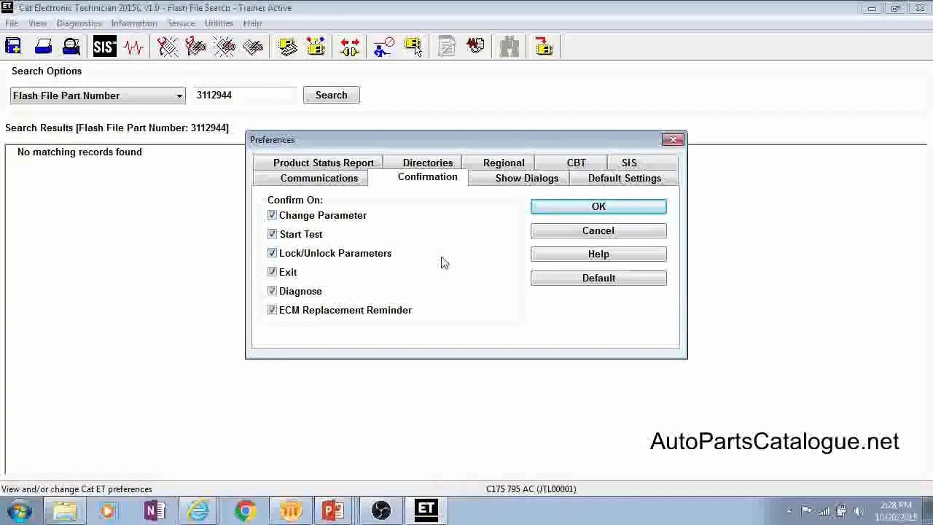
left_click(525, 182)
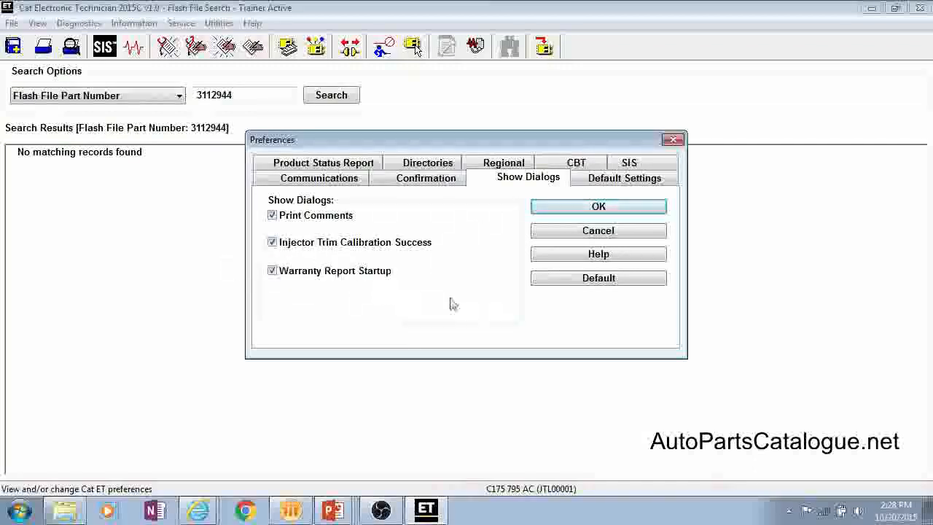
- Review the available startup screens in the default settings and set the default histogram display to Percentage
left_click(600, 181)
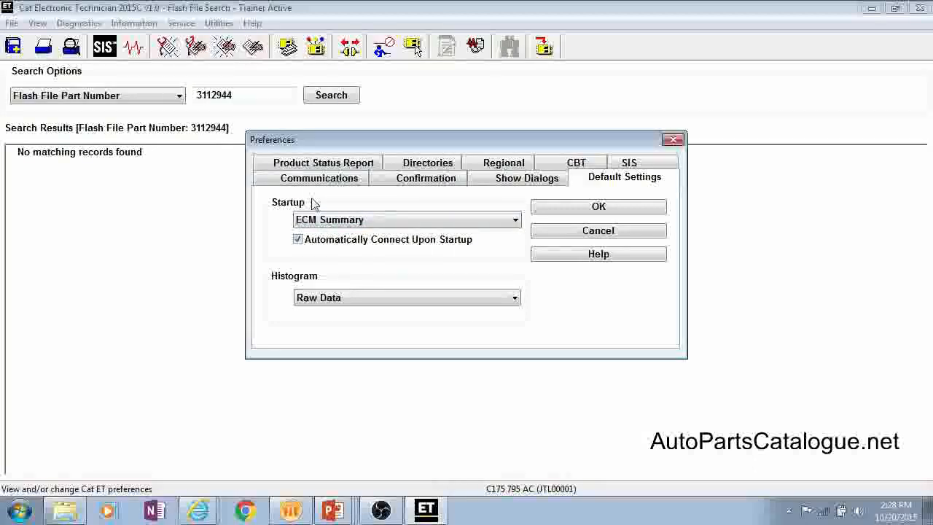
left_click(407, 217)
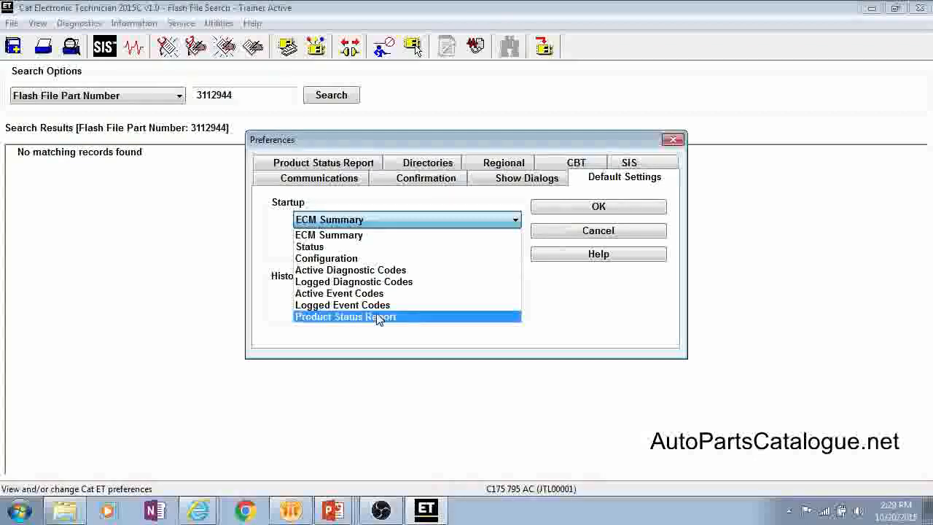
left_click(586, 319)
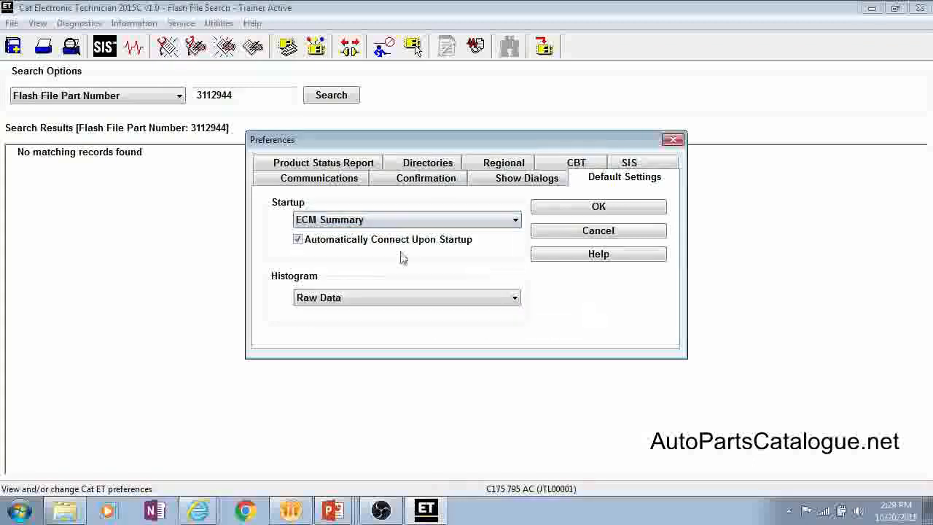
left_click(313, 298)
left_click(343, 315)
left_click(342, 297)
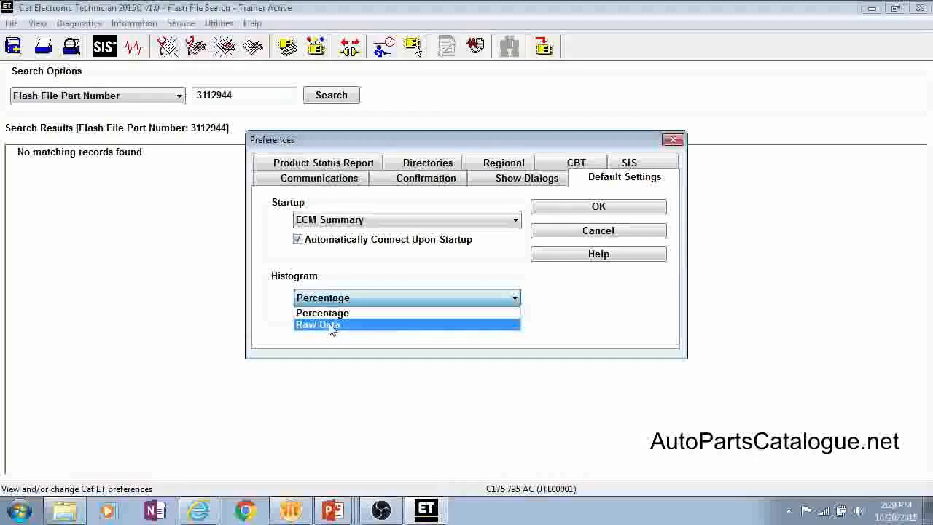
left_click(443, 280)
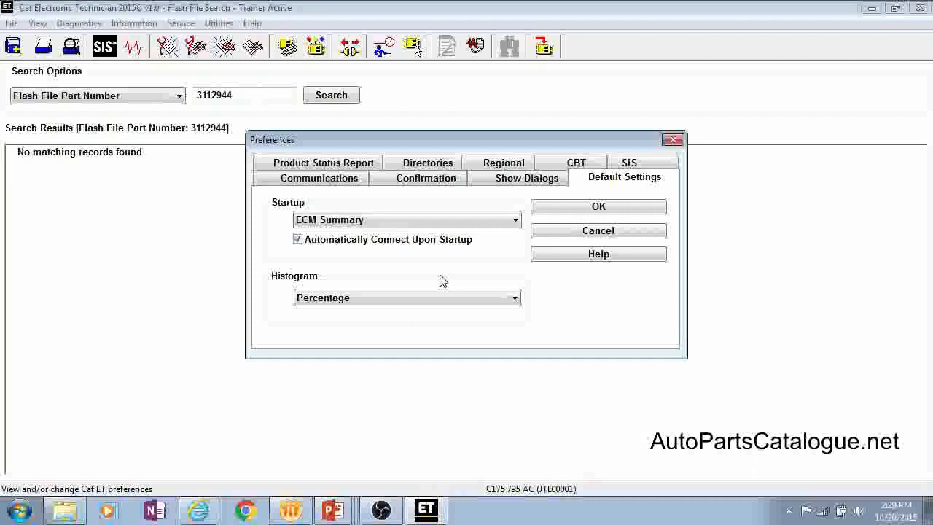
- Include Histogram in the Product Status Report settings
left_click(356, 162)
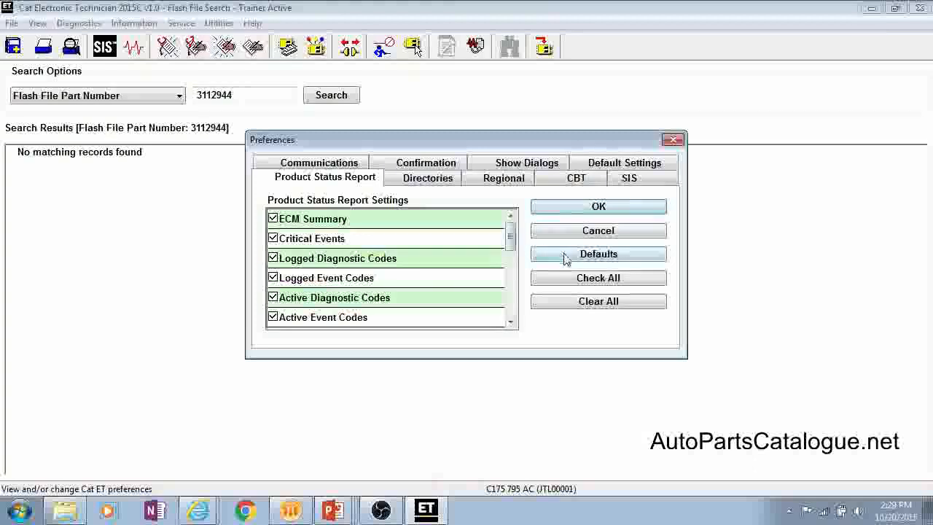
left_click_drag(513, 232, 513, 269)
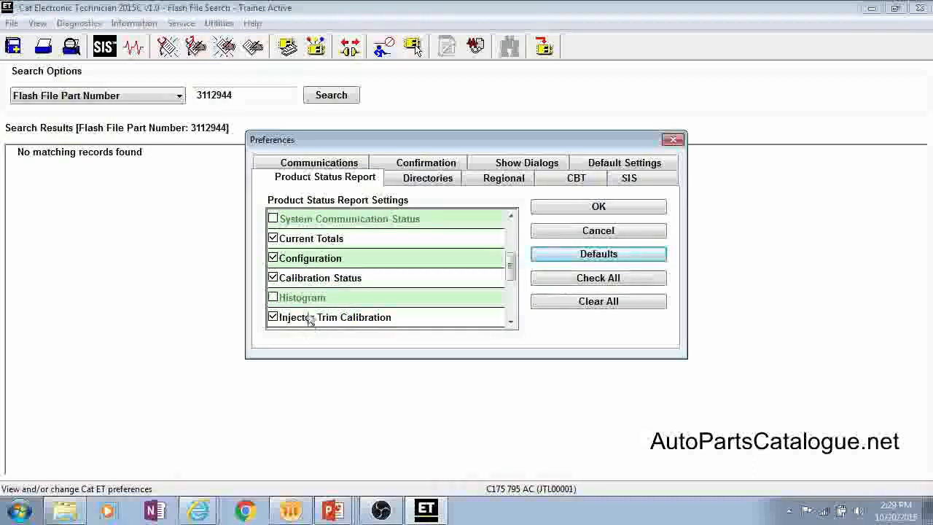
left_click(290, 299)
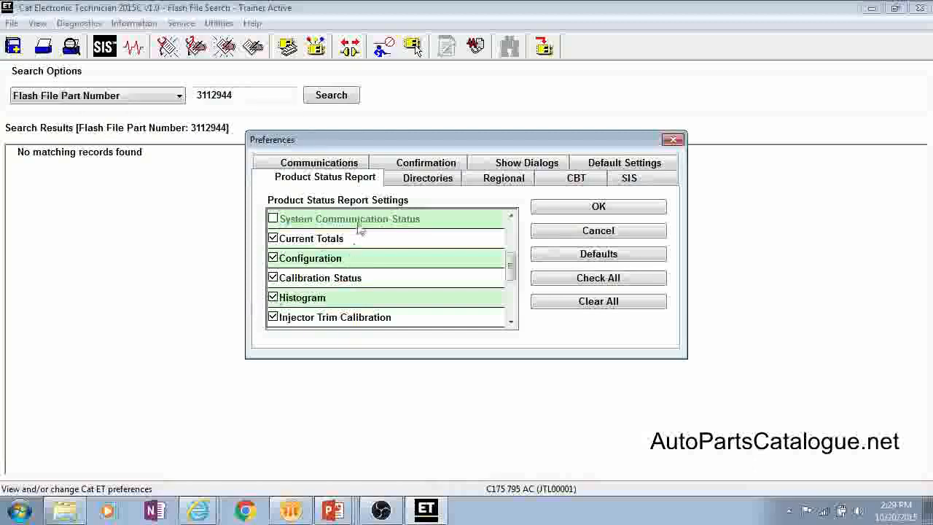
- Change the ECM Replacement directory to the Desktop folder and restore the default directories
left_click(419, 183)
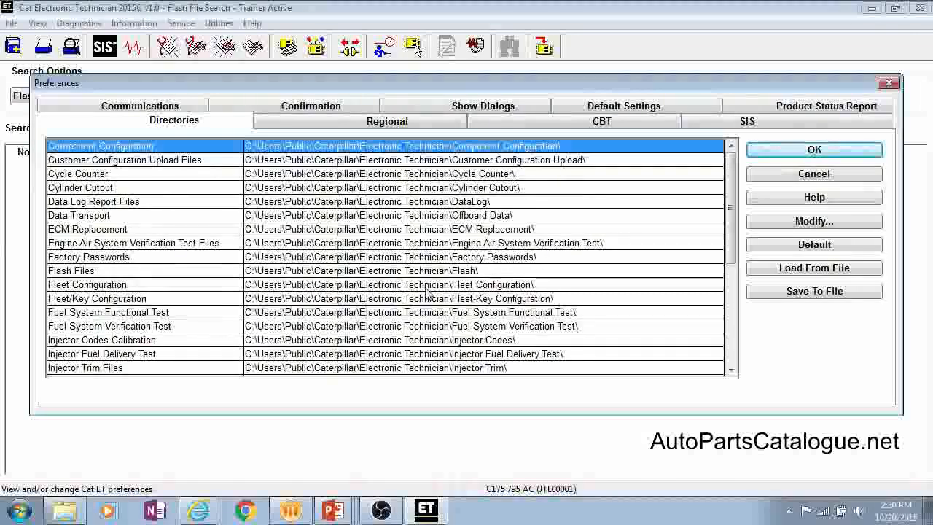
left_click(122, 216)
left_click(123, 230)
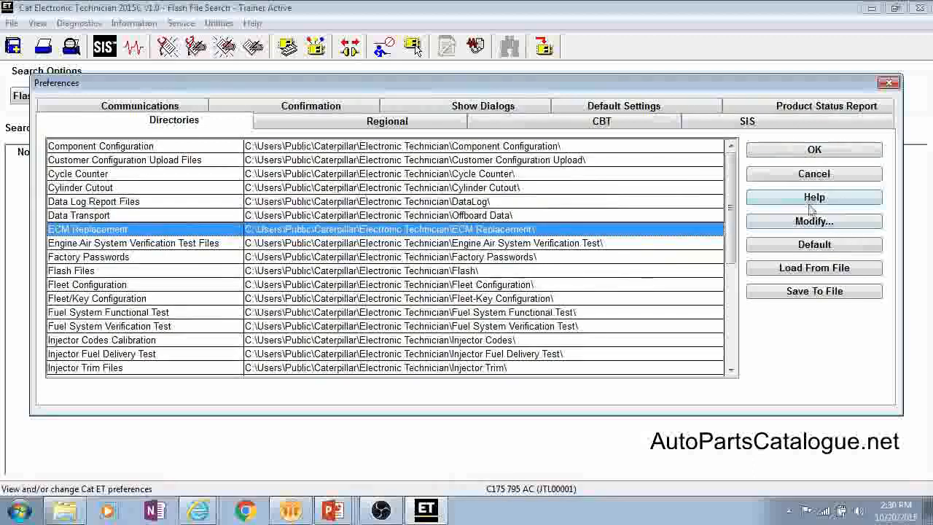
left_click(805, 221)
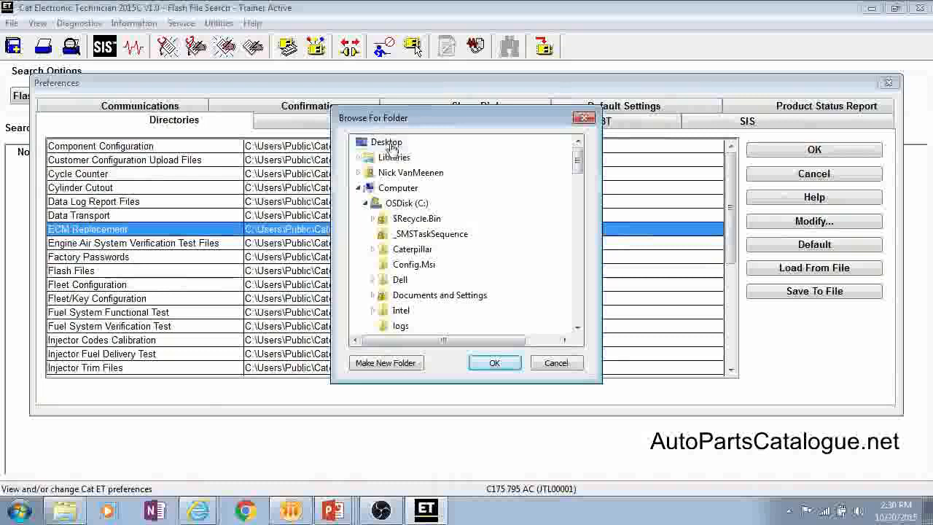
left_click(494, 362)
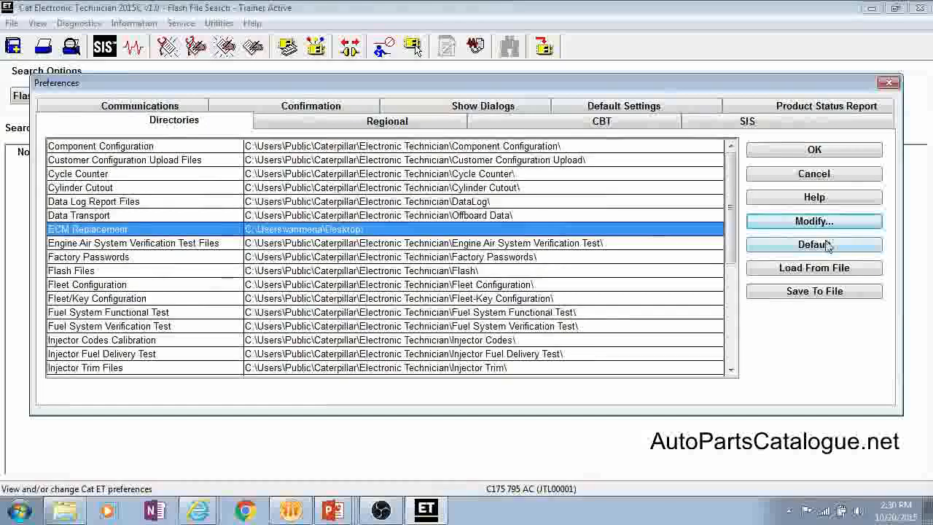
left_click(802, 250)
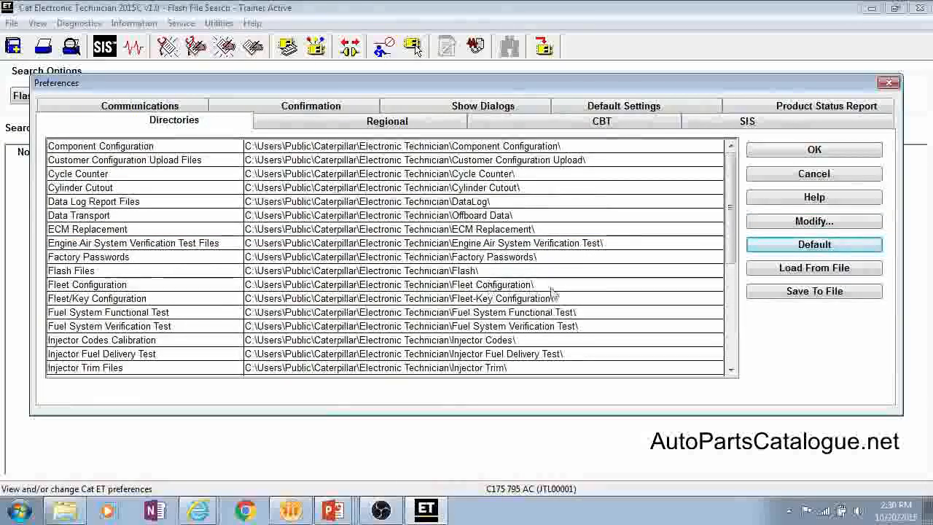
- Review the Regional language settings and the available CBT data source options
left_click(328, 123)
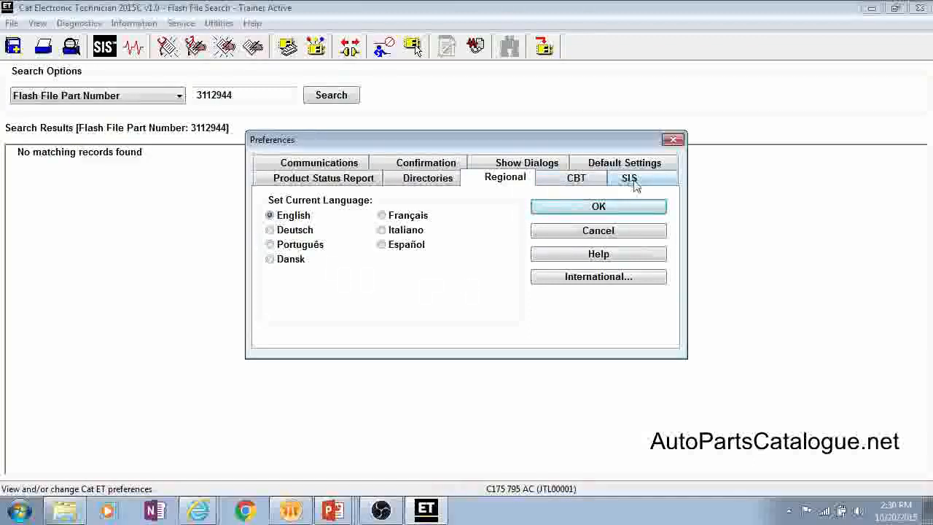
left_click(579, 182)
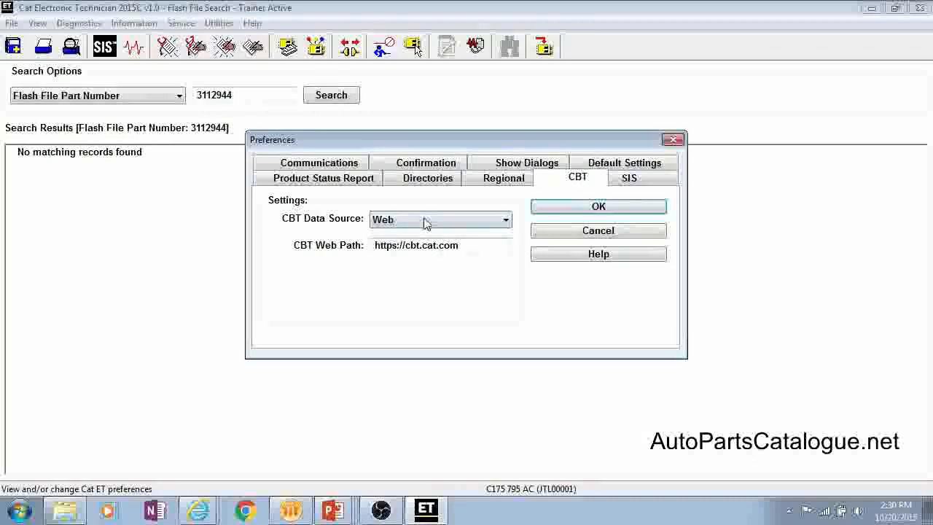
left_click(479, 221)
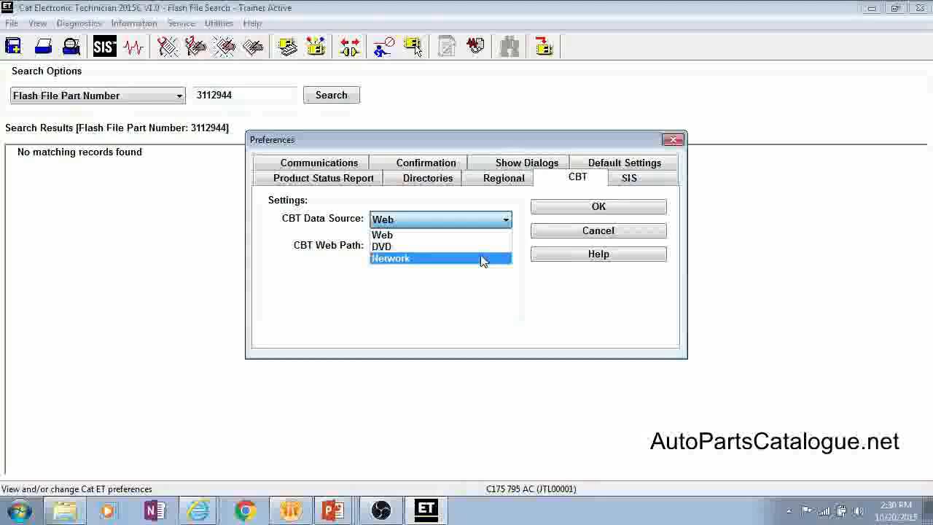
left_click(363, 291)
- Set the SIS data source to Web and save the preferences
left_click(643, 182)
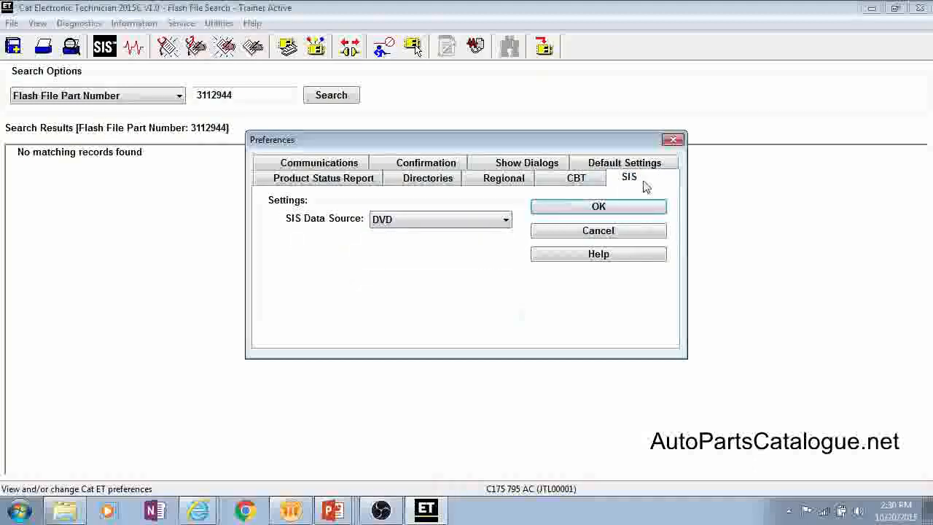
left_click(397, 219)
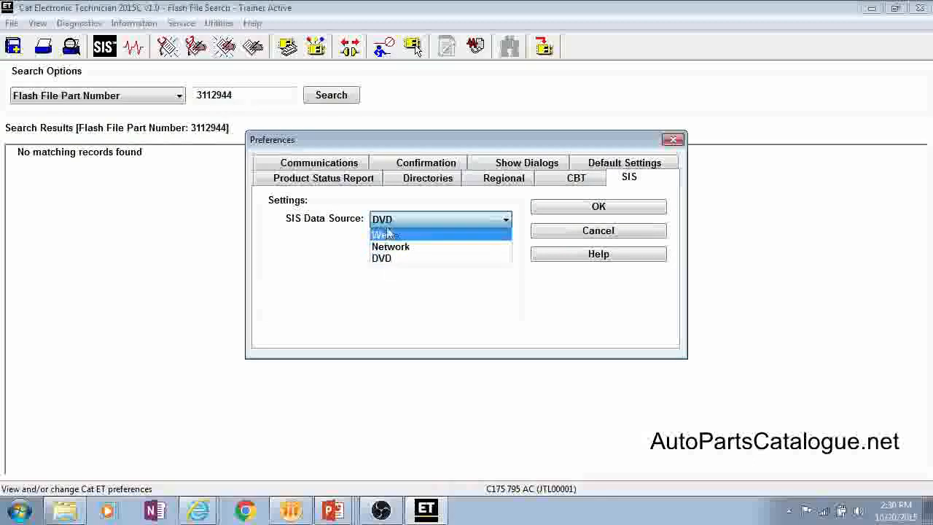
left_click(382, 235)
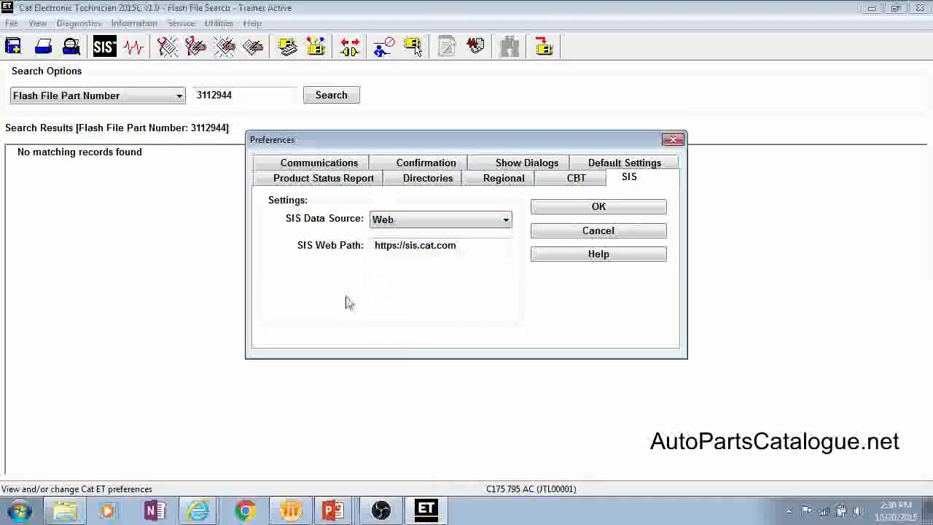
left_click(580, 206)
- Begin a preferences export to a file, keeping all custom status groups and the directory preferences included
left_click(219, 22)
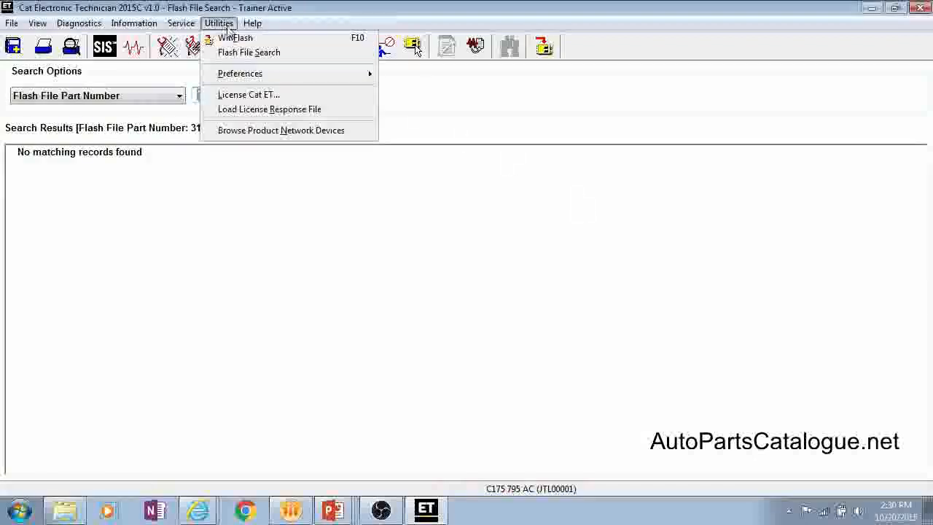
mouse_move(299, 76)
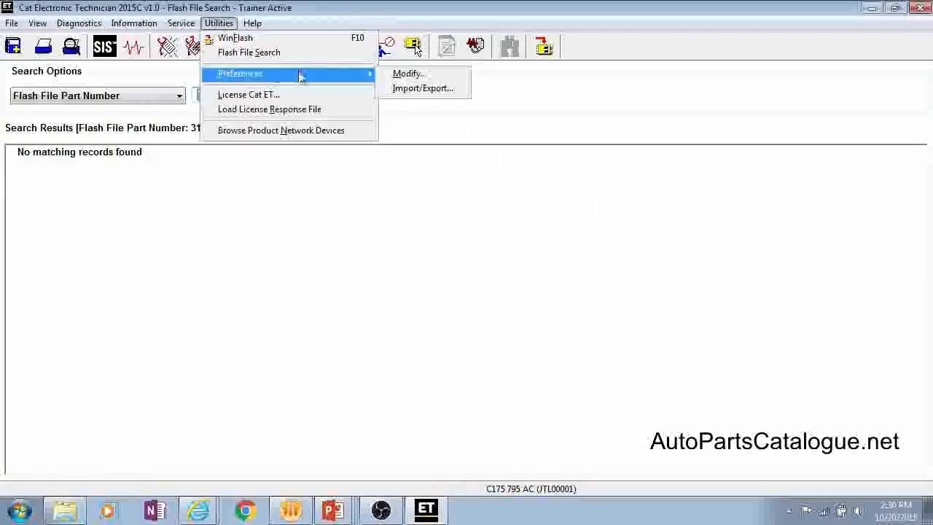
left_click(415, 89)
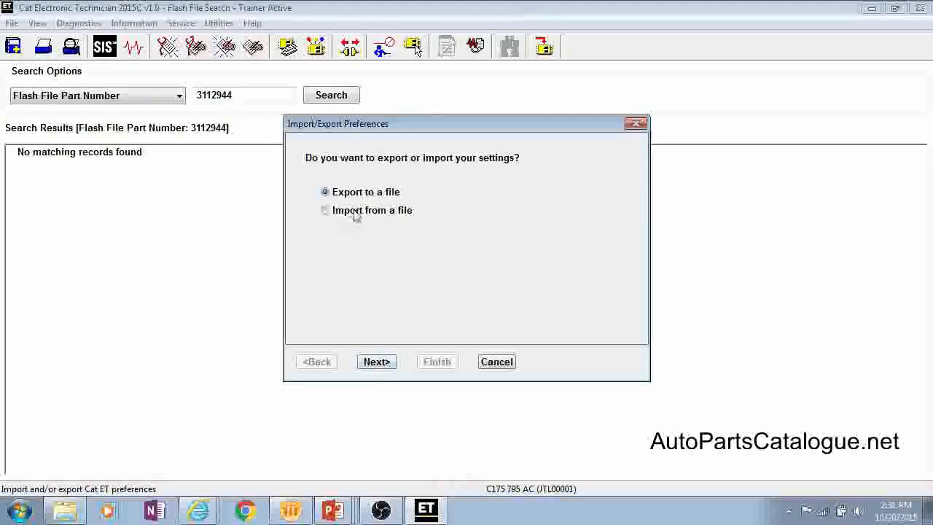
left_click(376, 363)
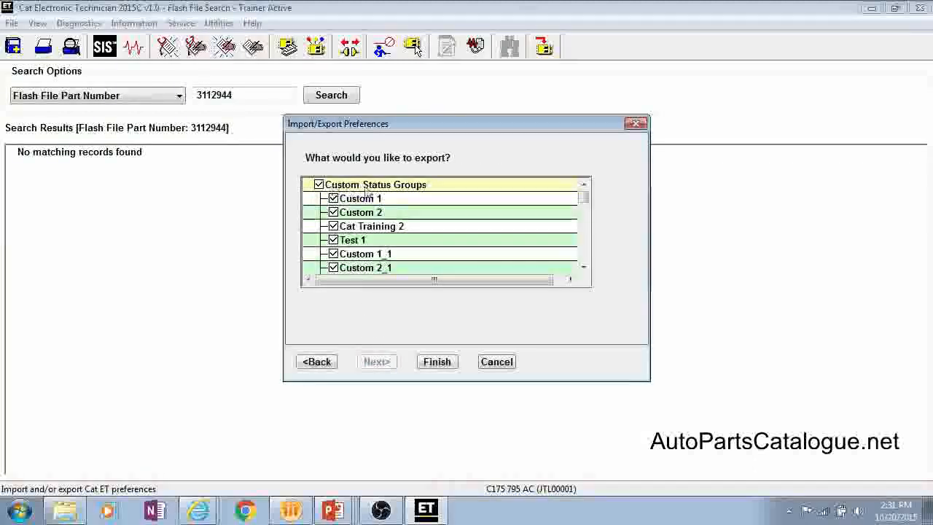
mouse_move(584, 196)
left_mouse_down()
mouse_move(602, 269)
mouse_move(594, 187)
left_mouse_up()
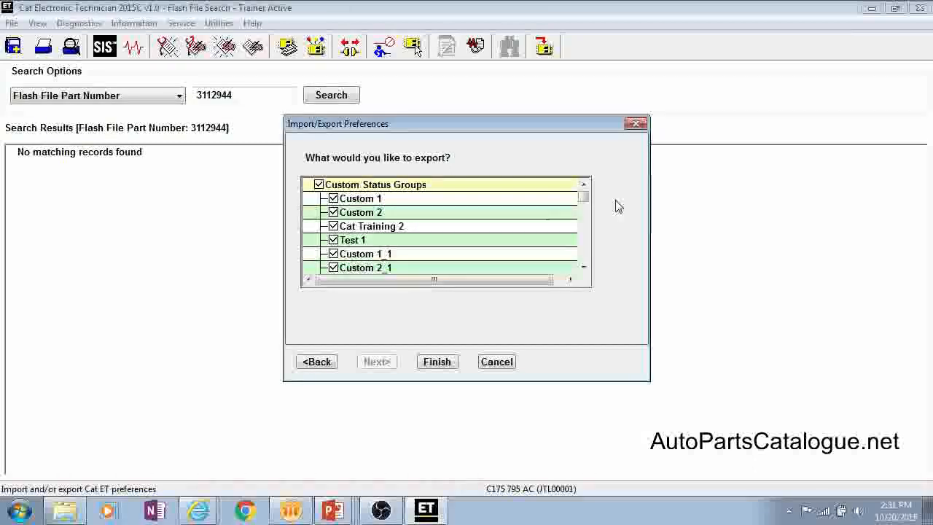
mouse_move(584, 194)
left_mouse_down()
mouse_move(588, 215)
mouse_move(589, 193)
left_mouse_up()
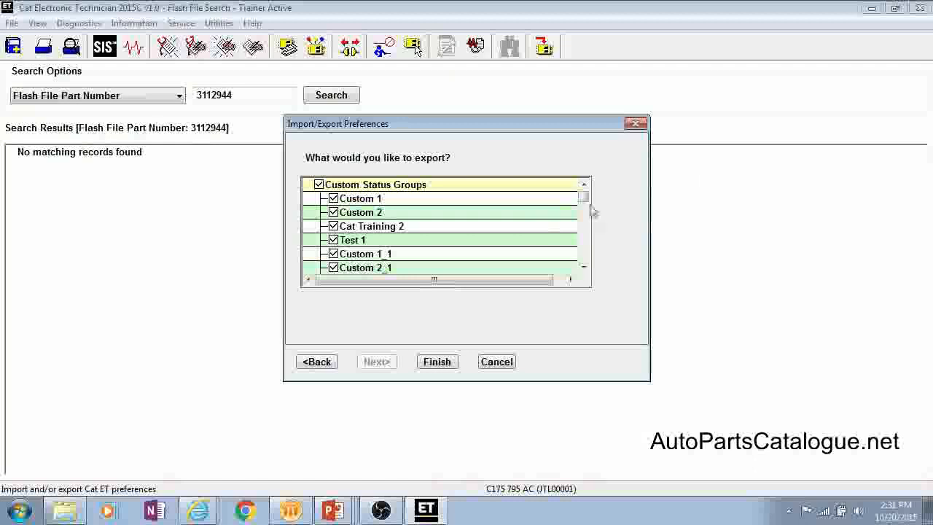
left_click_drag(586, 202, 379, 268)
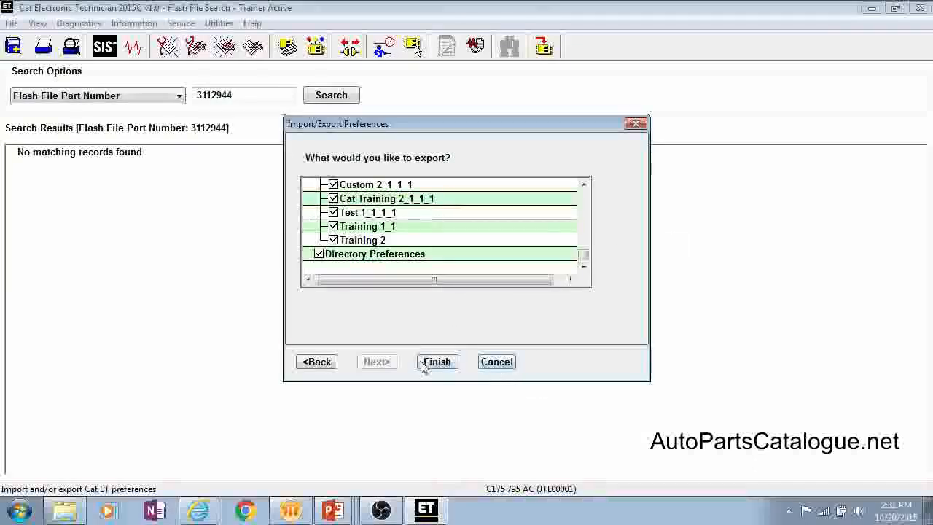
- Finish the export by saving it as test in the Exported Preferences folder, replacing the existing test.xml
left_click(445, 365)
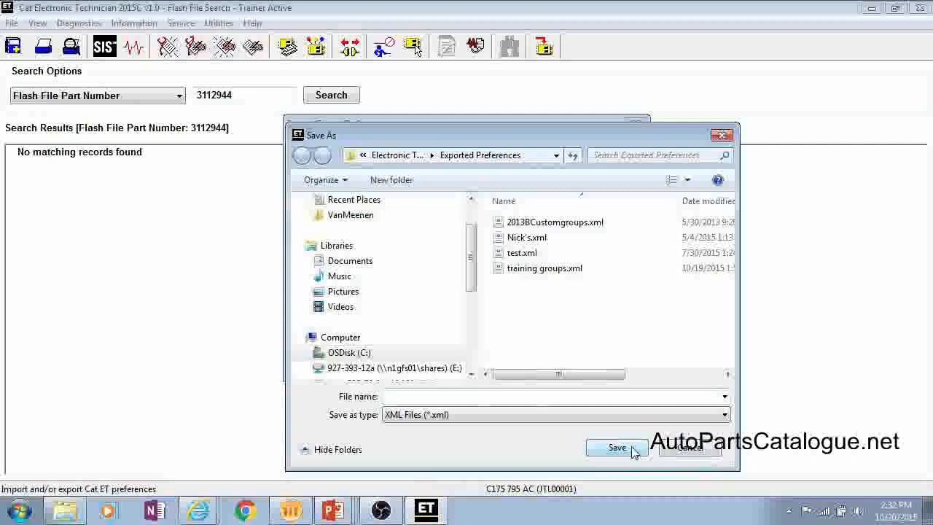
left_click(454, 396)
type("test")
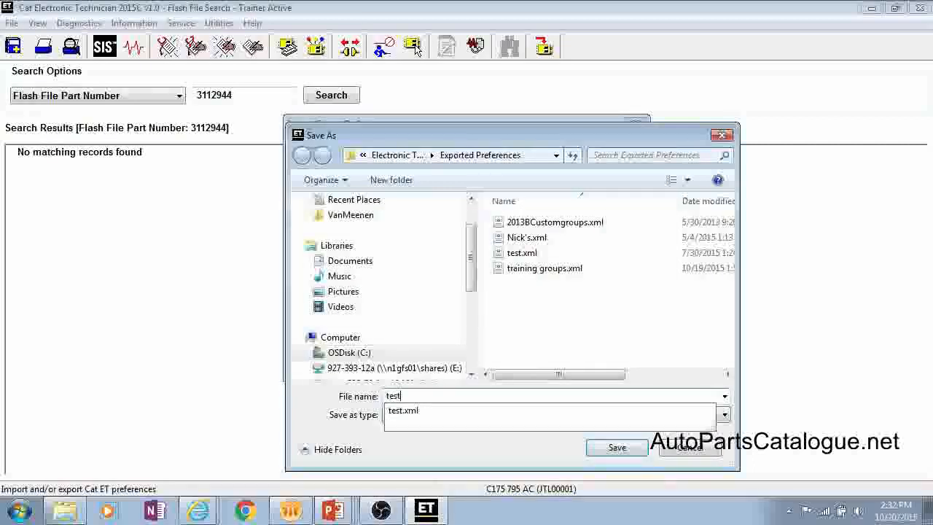
left_click(640, 453)
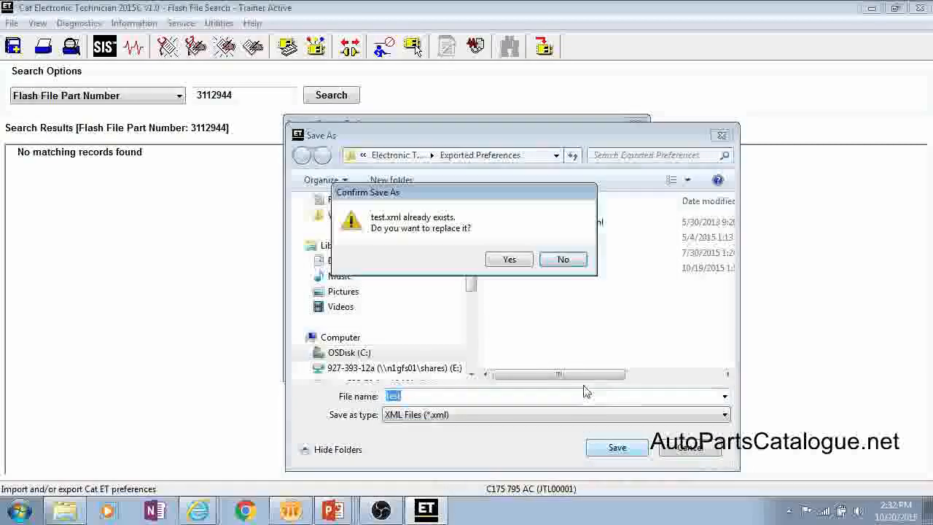
left_click(512, 258)
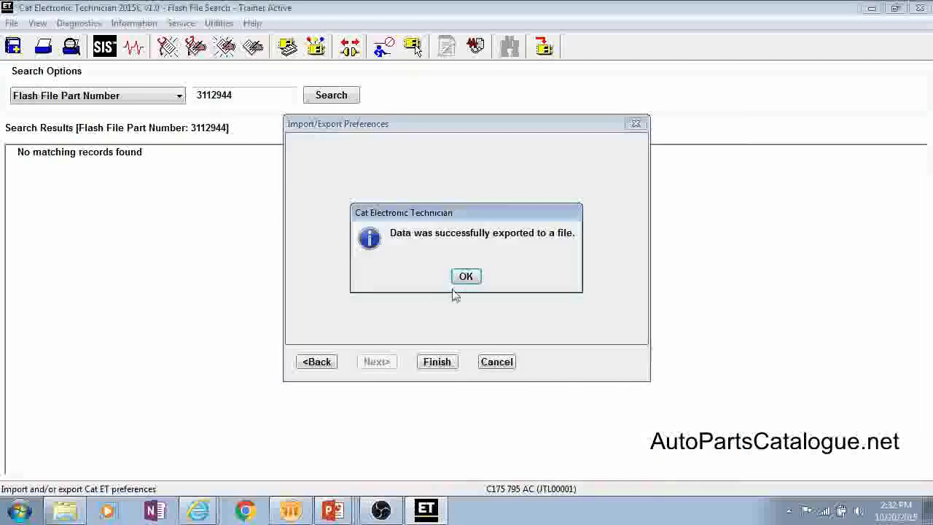
left_click(466, 276)
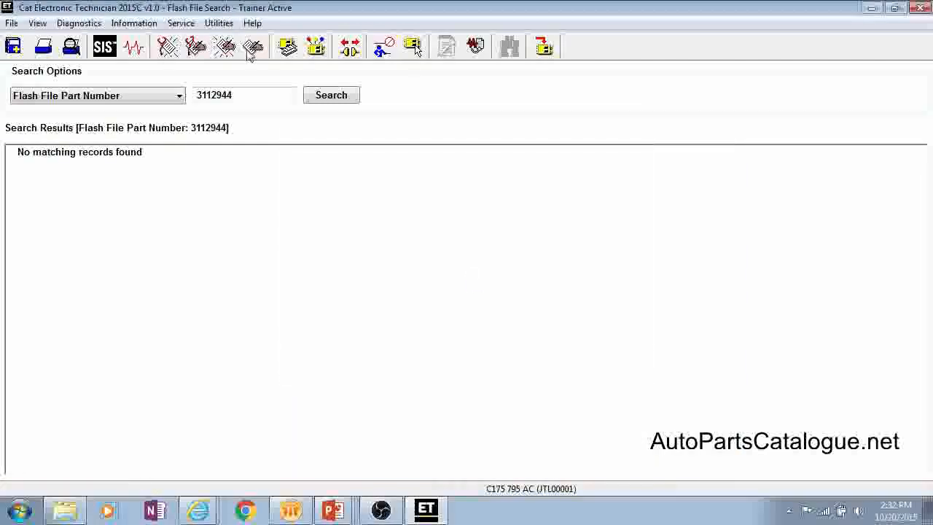
- Import all custom status groups and directory preferences from test.xml in the Exported Preferences folder
left_click(218, 23)
mouse_move(248, 78)
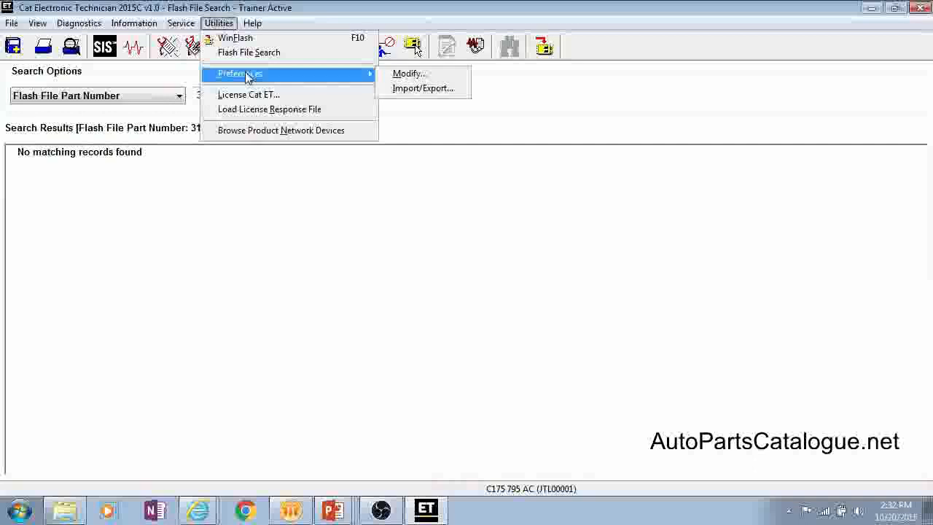
left_click(414, 89)
left_click(368, 211)
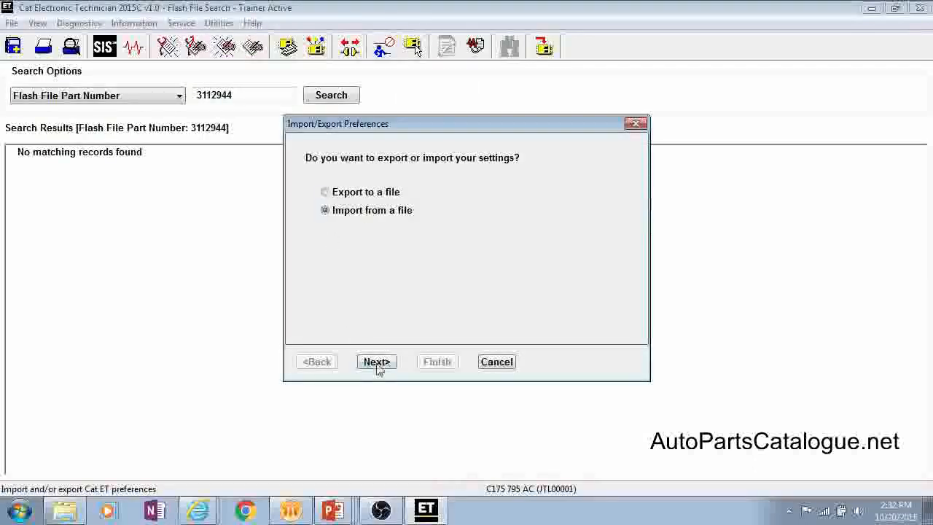
left_click(377, 362)
left_click(373, 194)
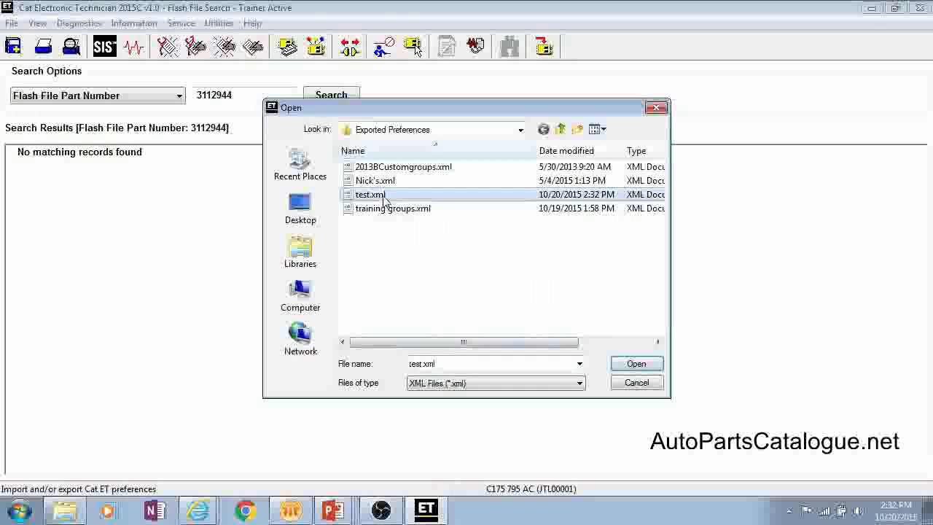
left_click(636, 367)
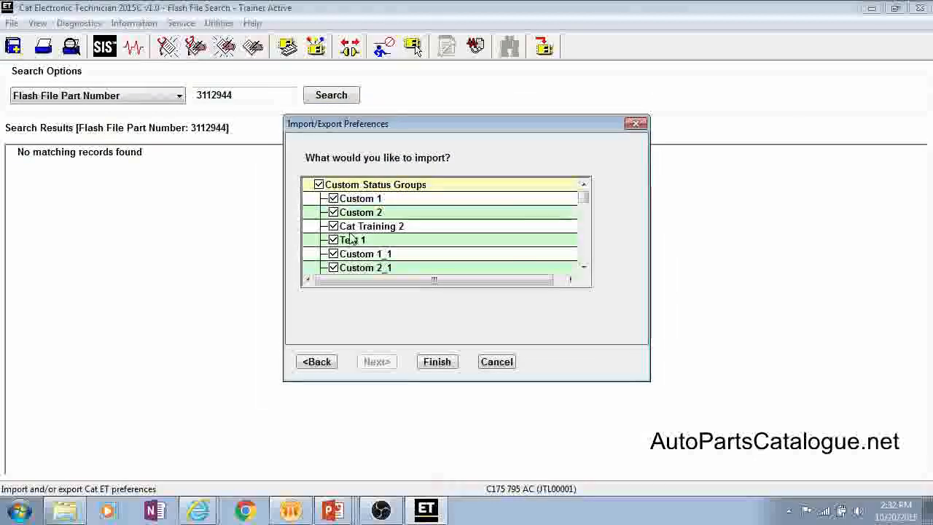
left_click_drag(590, 203, 584, 264)
left_click(439, 362)
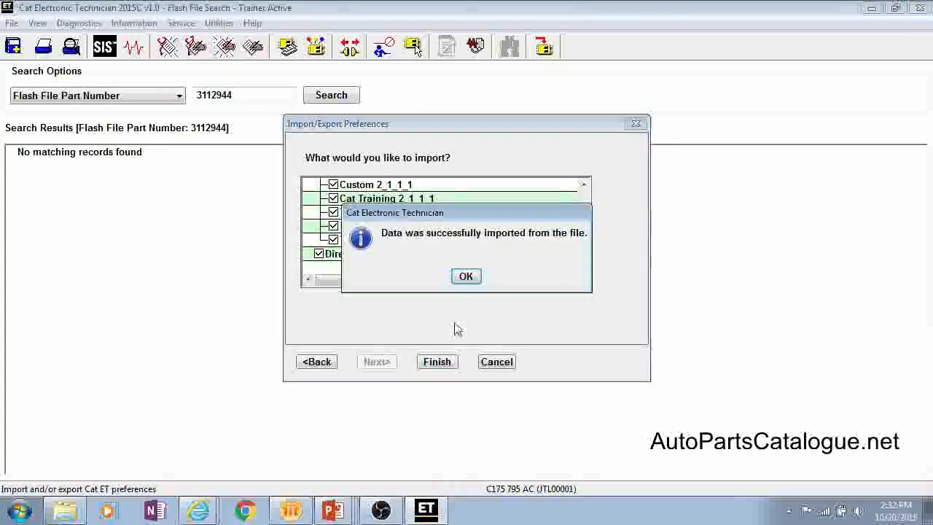
left_click(467, 277)
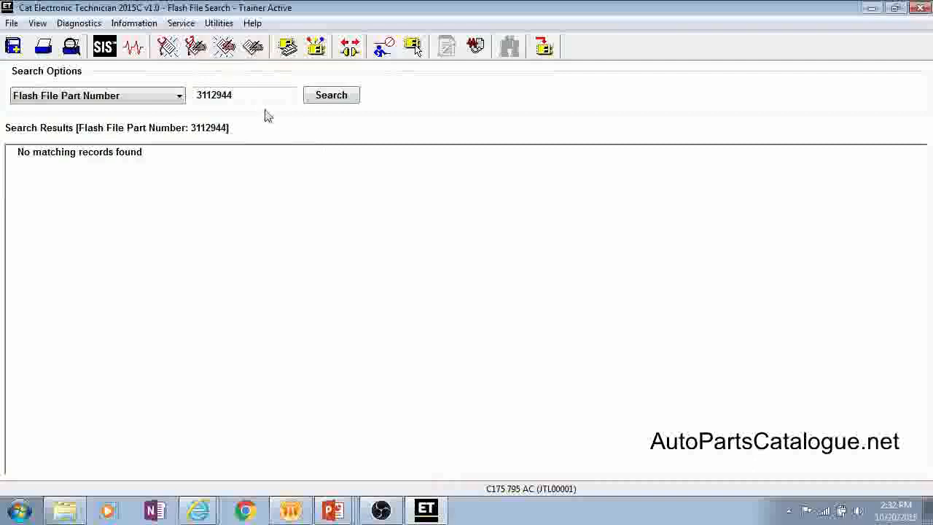
- Review the Cat ET licensing details and the online and manual connection methods, then close without licensing
left_click(219, 23)
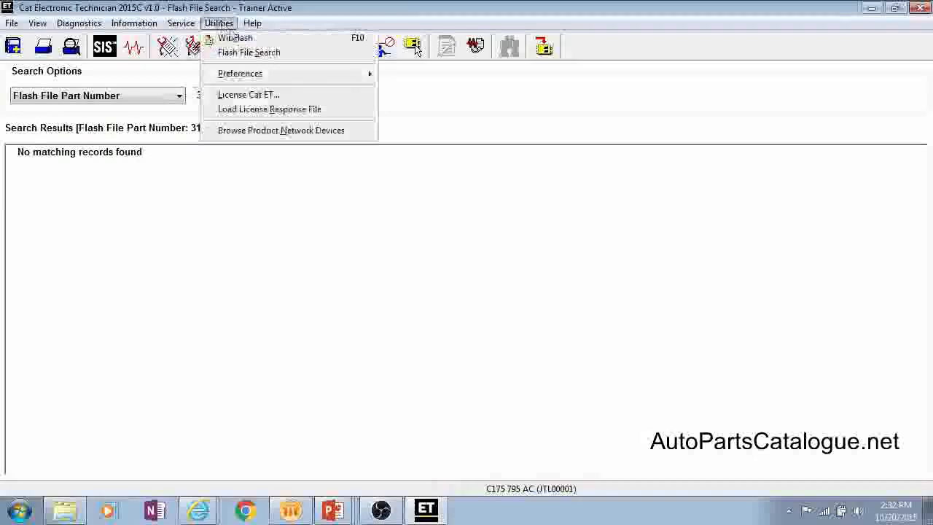
left_click(338, 100)
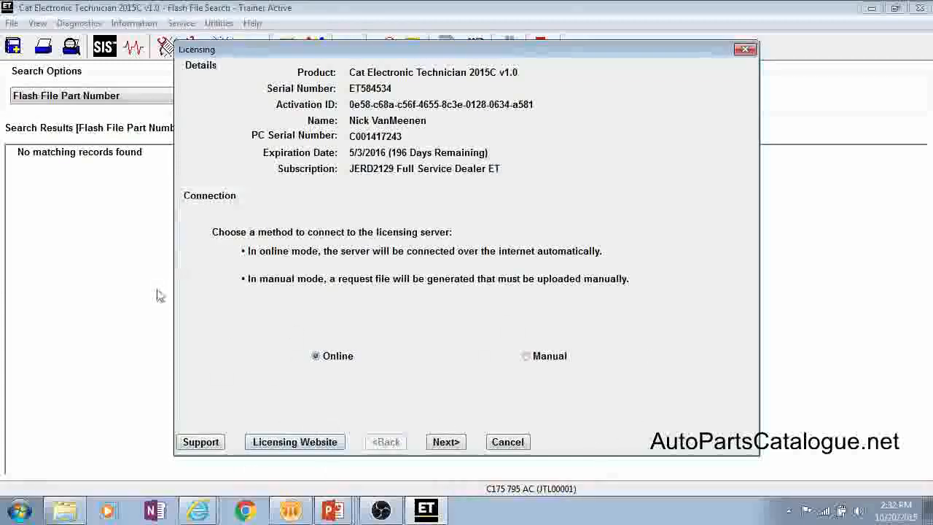
left_click(519, 441)
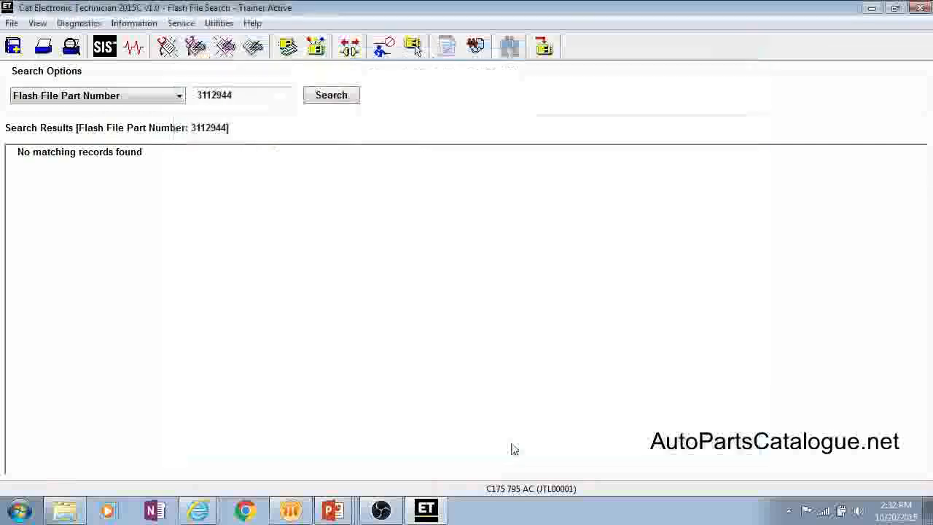
- Open the Browse Product Network Devices utility to examine its network device and ECM listing
left_click(219, 25)
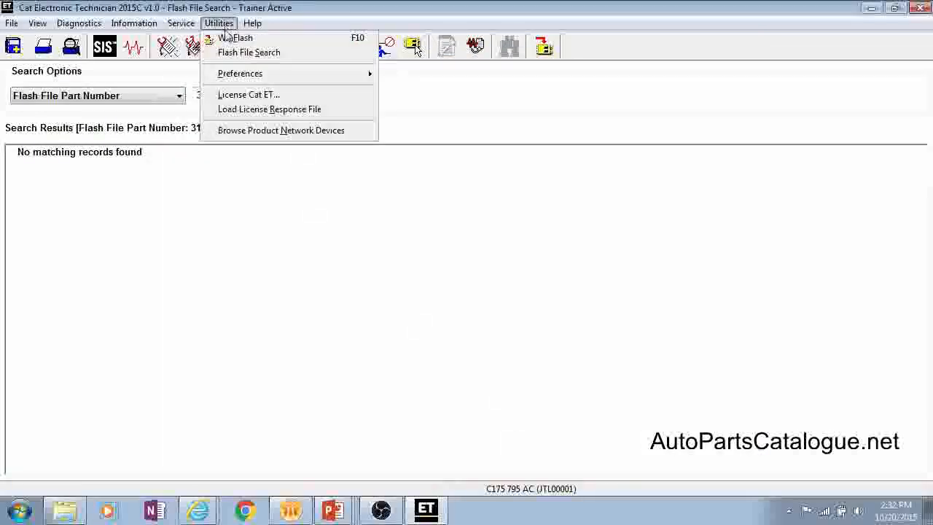
left_click(257, 132)
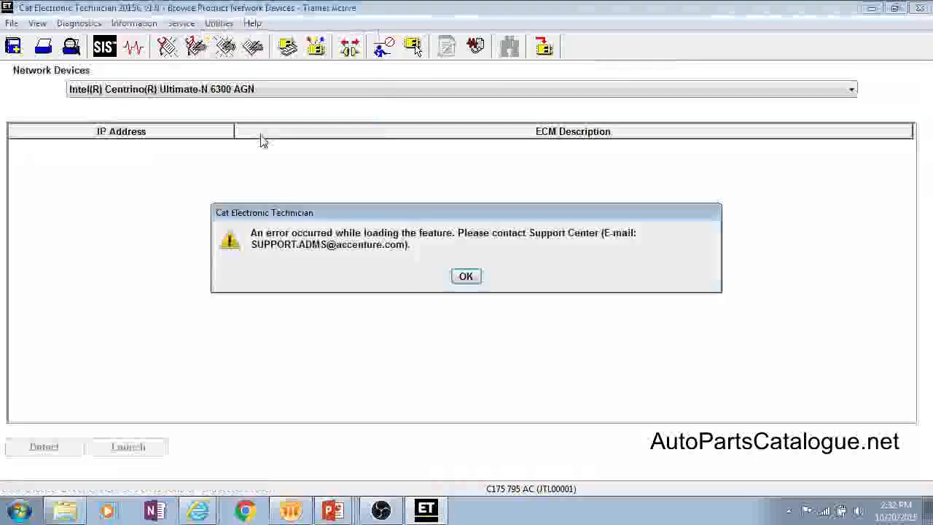
left_click(466, 277)
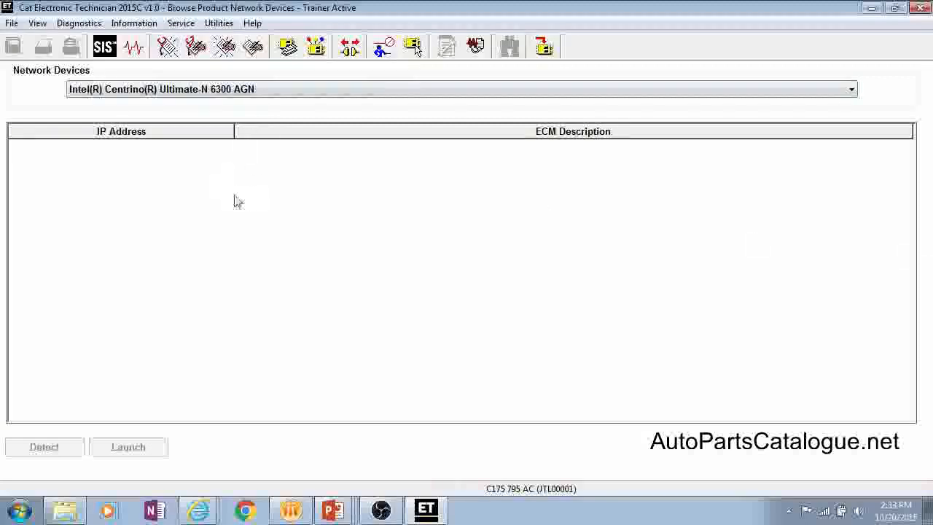
left_click(221, 23)
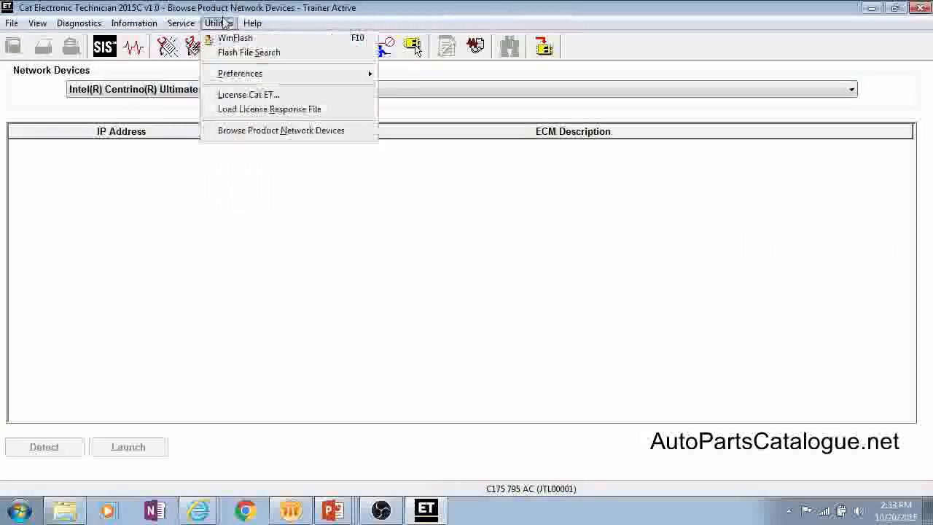